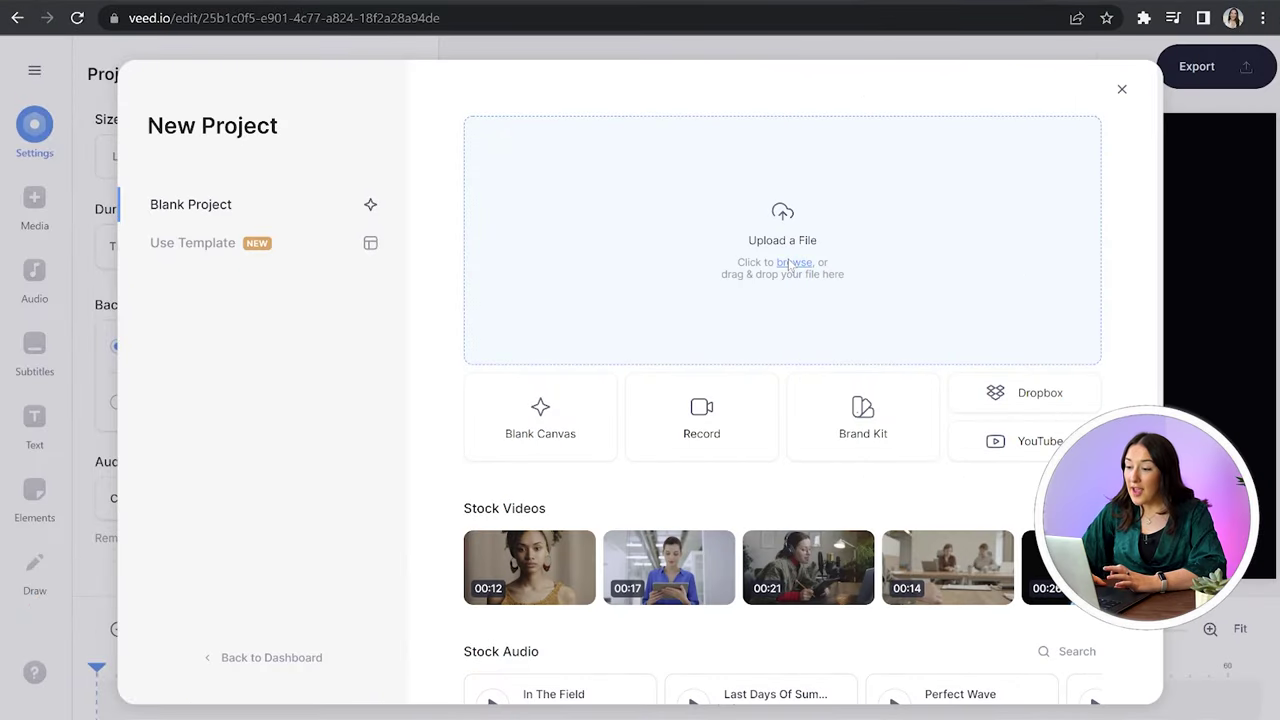
# Step: Start a new VEED project and open the upload window to choose a video file
pyautogui.click(793, 262)
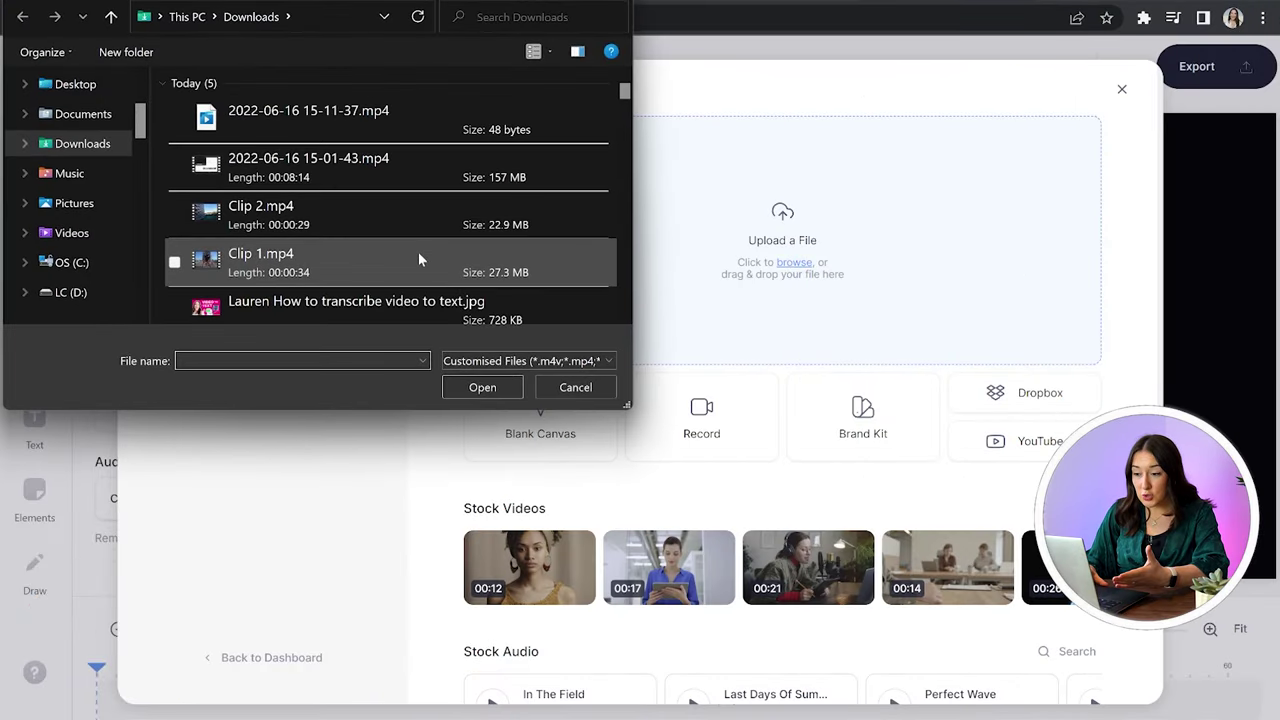
# Step: Upload Clip 1.mp4 and add a second clip after it, making the project 01:03.5 long
pyautogui.doubleClick(418, 252)
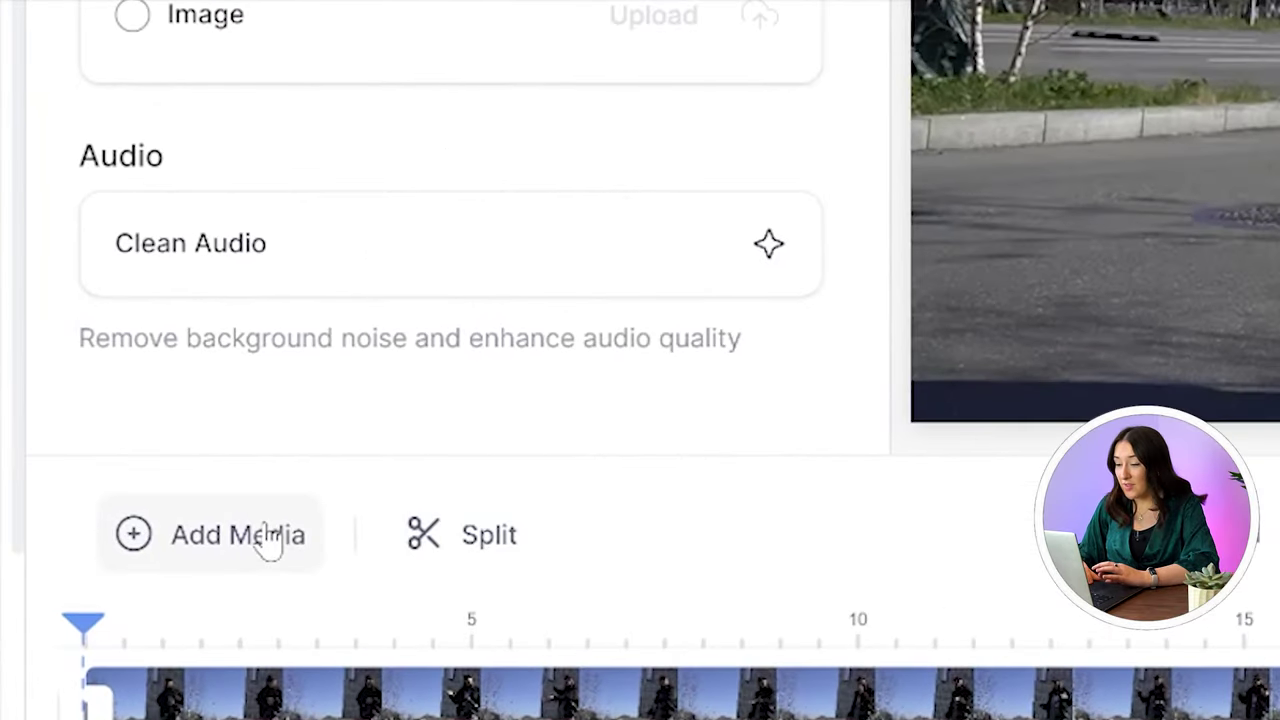
pyautogui.click(157, 620)
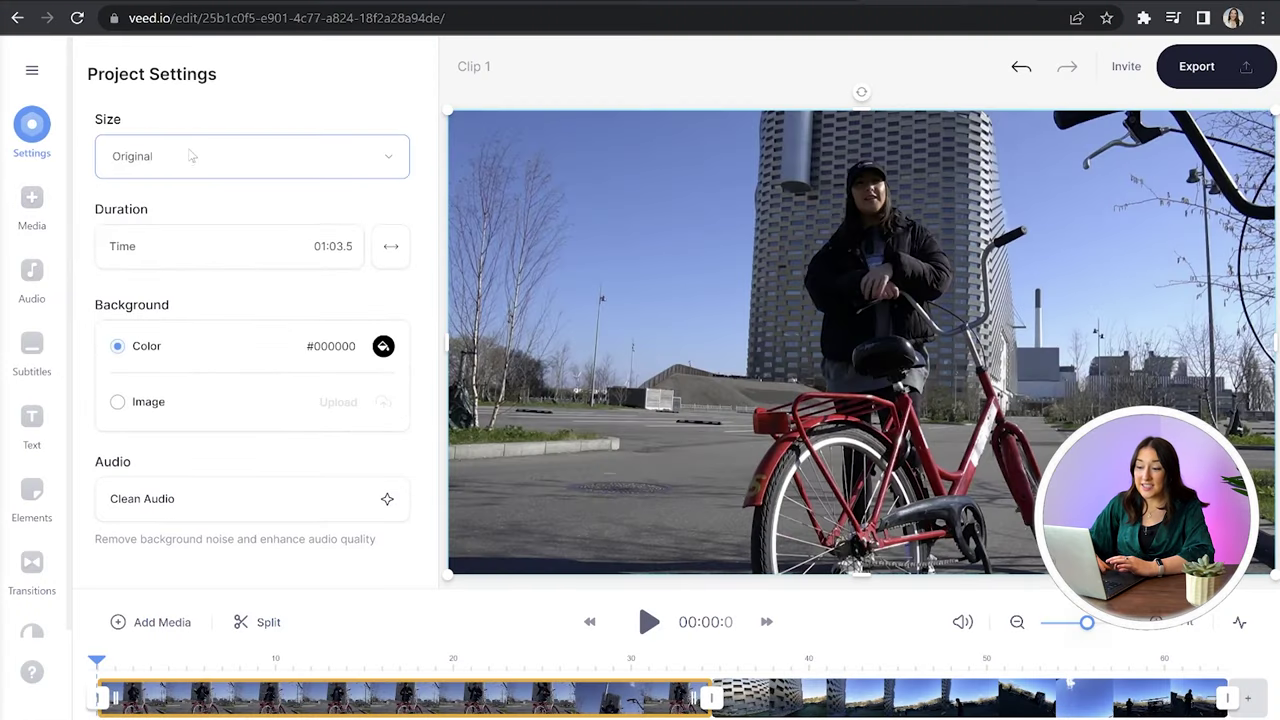
pyautogui.click(191, 155)
# Step: Change the canvas size to Square 1:1
pyautogui.scroll(-1, 267, 340)
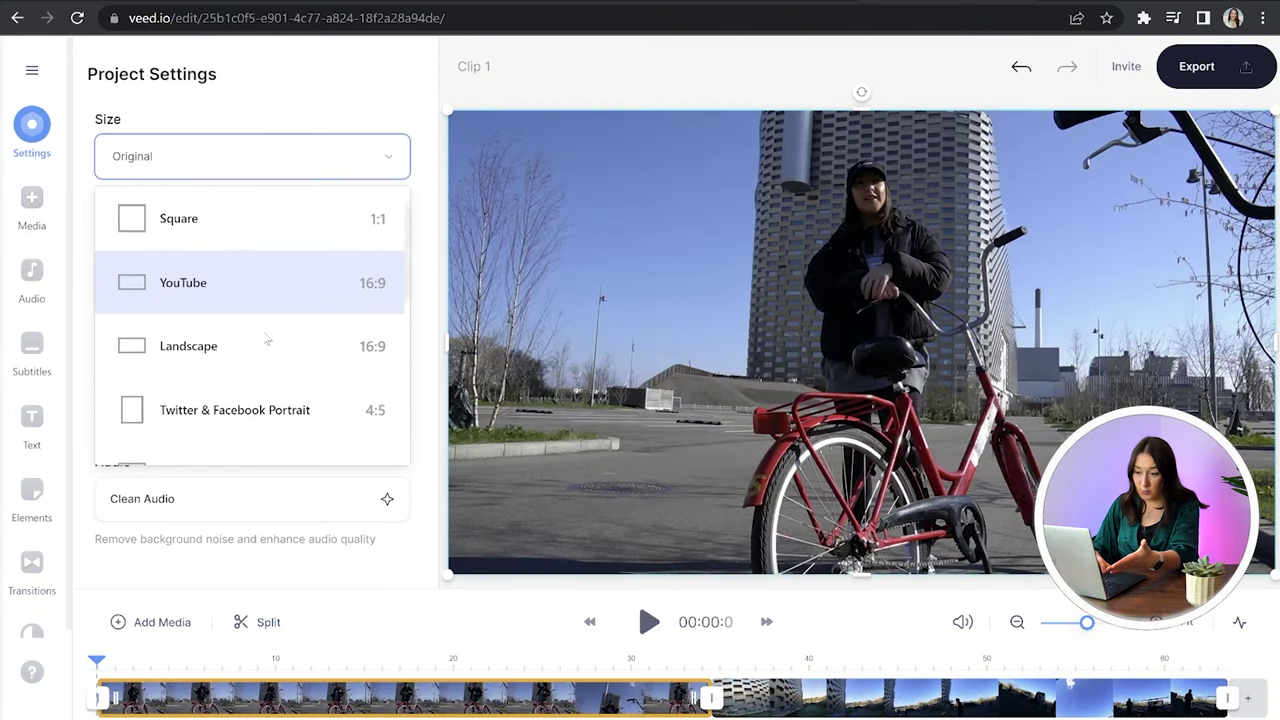
pyautogui.scroll(-5, 267, 340)
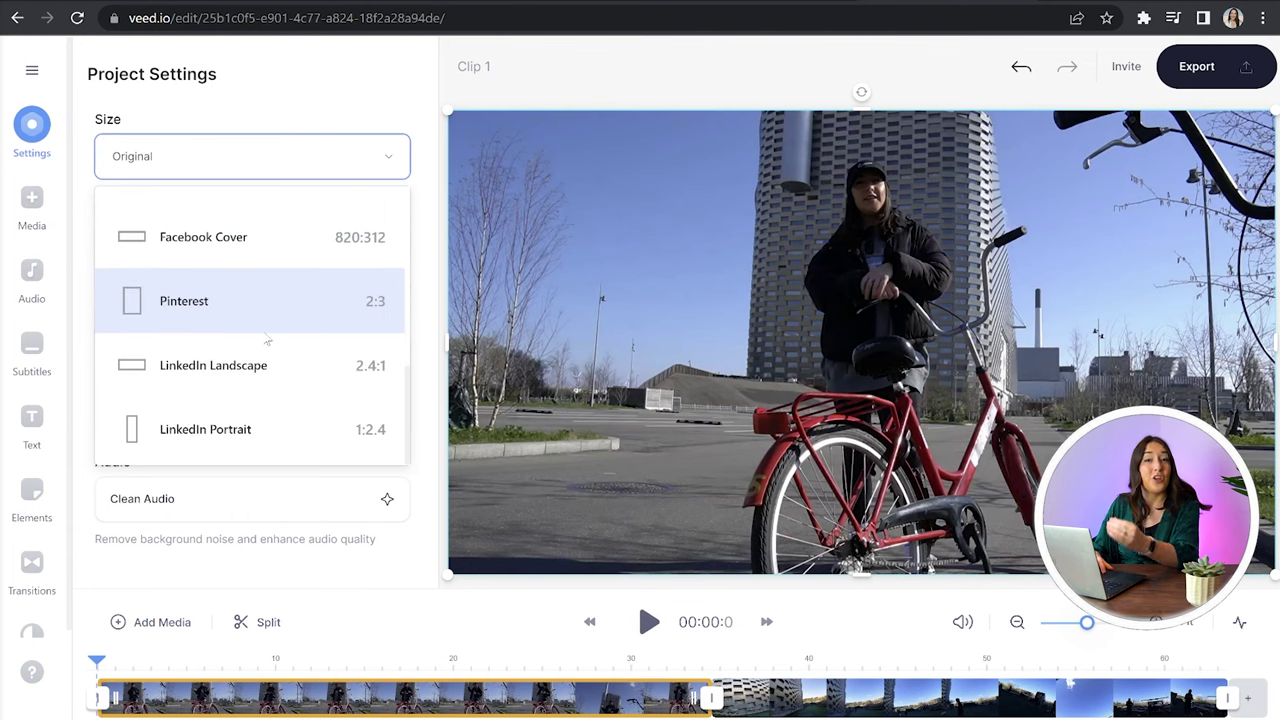
pyautogui.scroll(6, 267, 340)
pyautogui.click(263, 296)
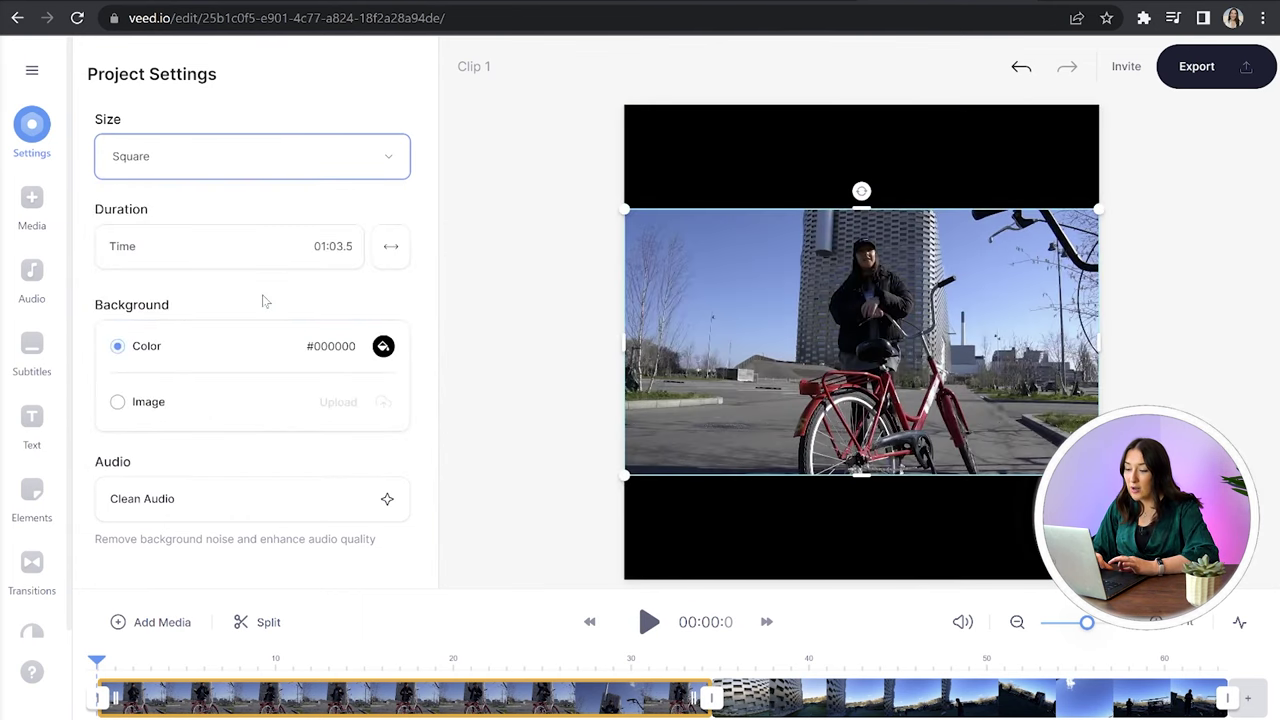
# Step: Resize the bicycle clip and stretch it upward so it covers the top black bar
pyautogui.click(851, 355)
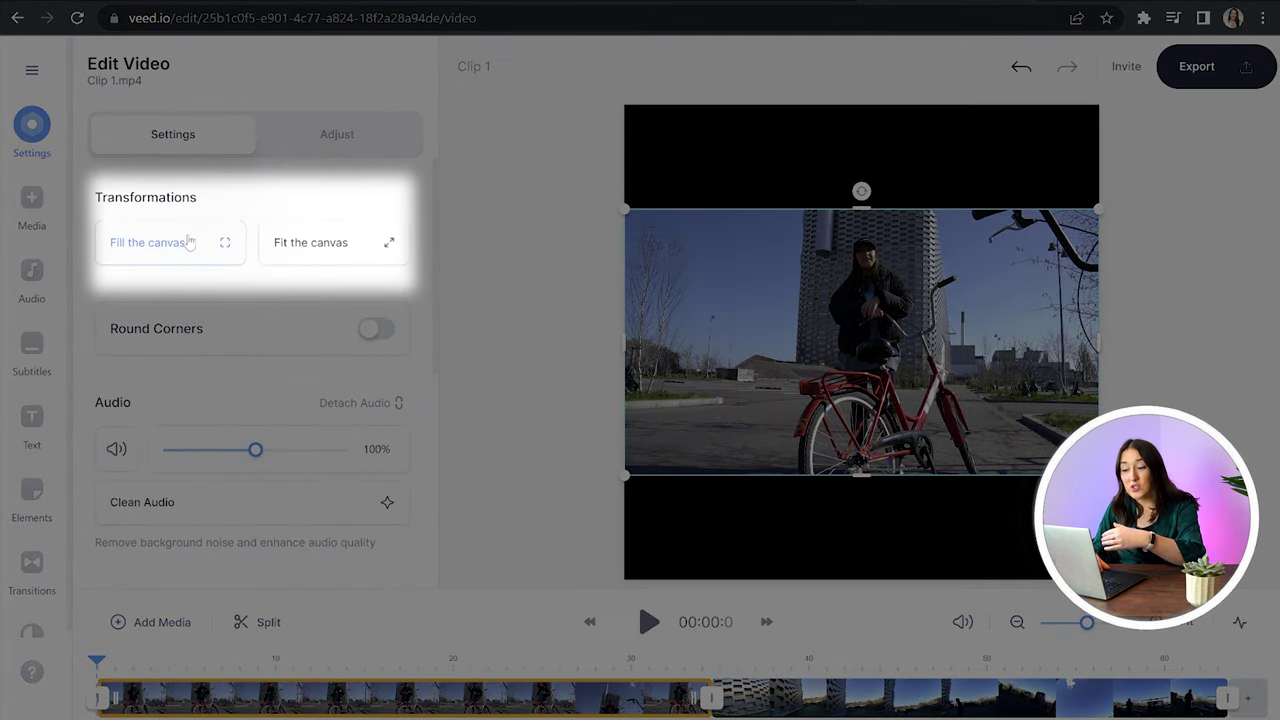
pyautogui.click(190, 243)
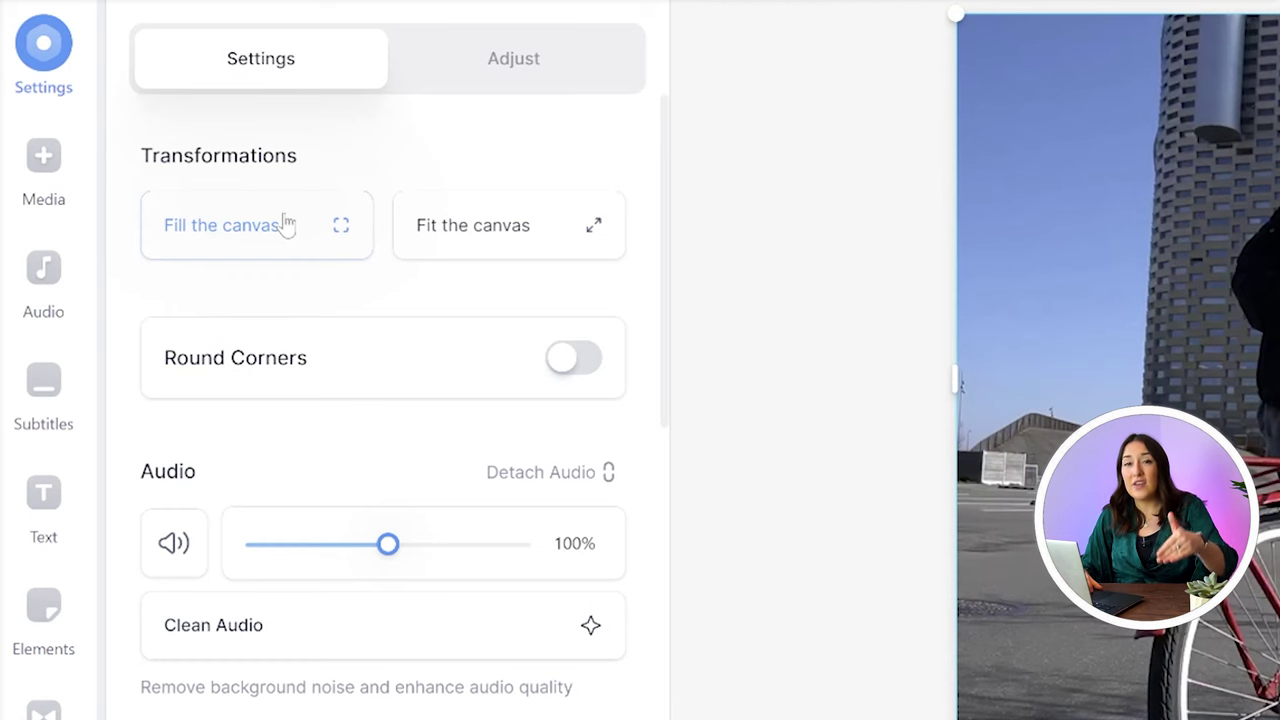
pyautogui.click(497, 245)
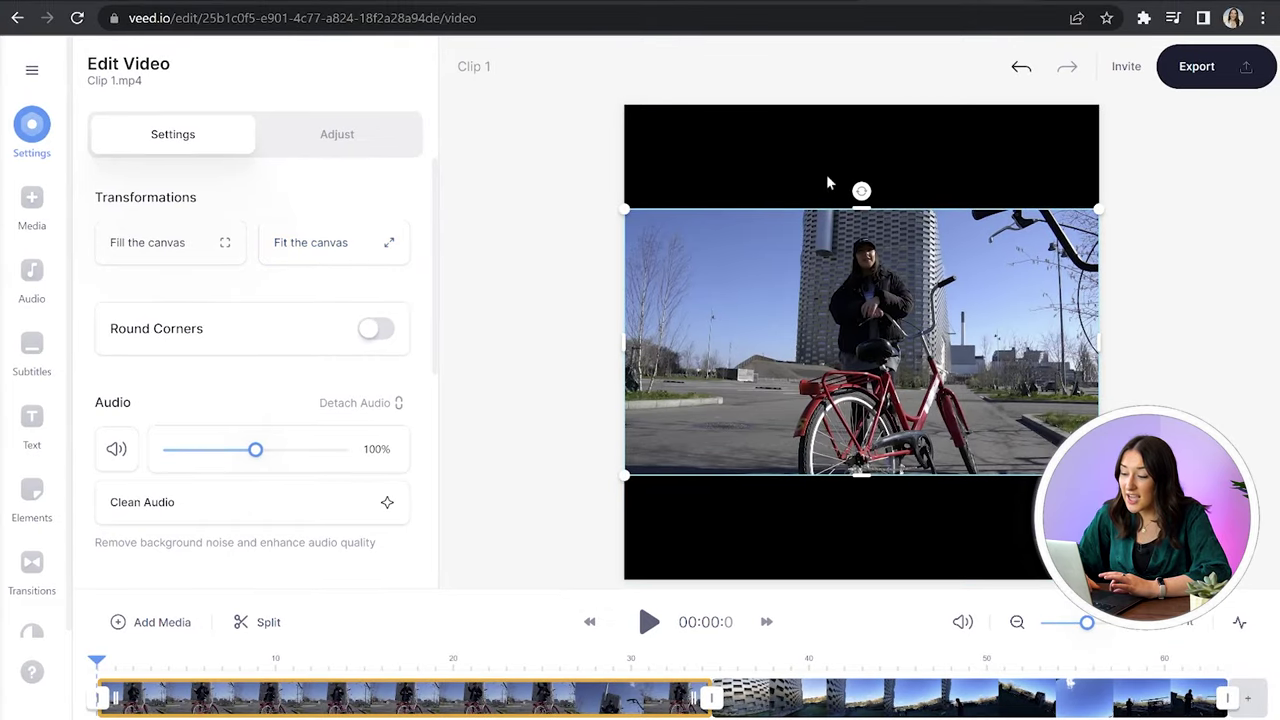
pyautogui.moveTo(861, 207); pyautogui.dragTo(868, 105)
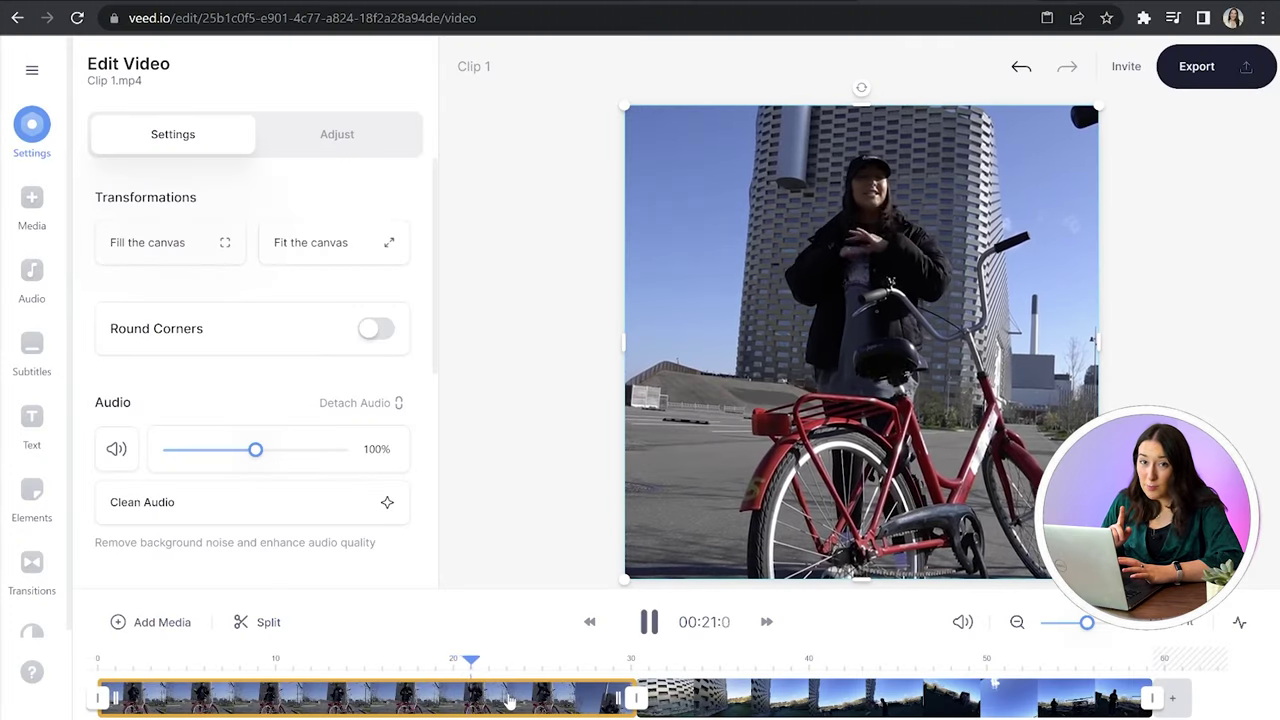
# Step: Cut Clip 1 at about 22 seconds and delete the leftover end. Move the second clip left to close the gap, then split it
pyautogui.press('space')
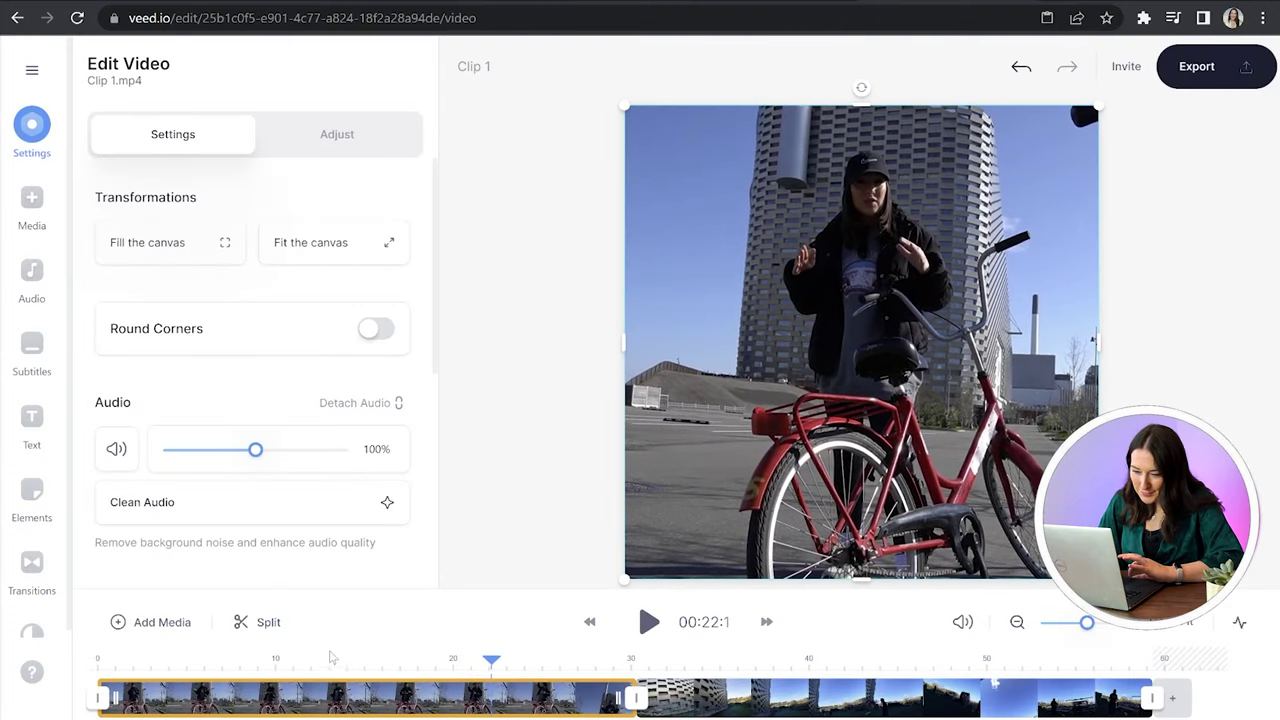
pyautogui.click(268, 622)
pyautogui.click(568, 702)
pyautogui.rightClick(570, 700)
pyautogui.click(631, 677)
pyautogui.moveTo(690, 692); pyautogui.dragTo(545, 695)
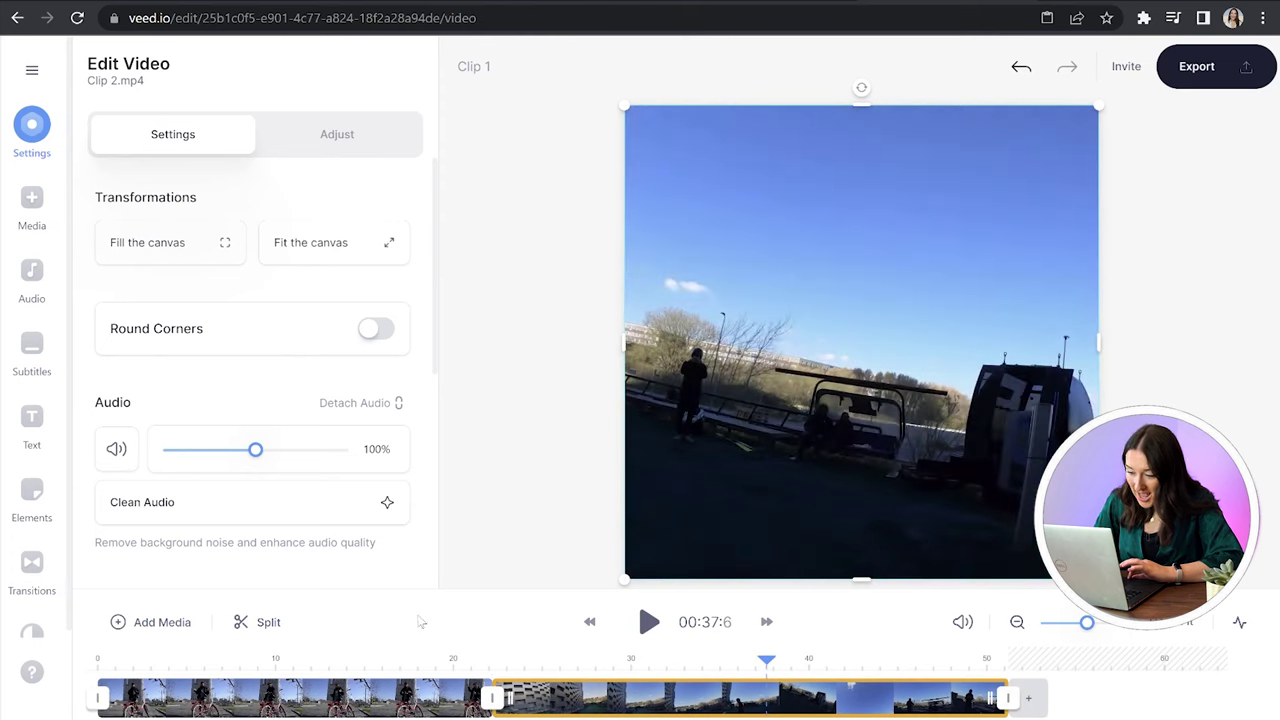
pyautogui.click(268, 622)
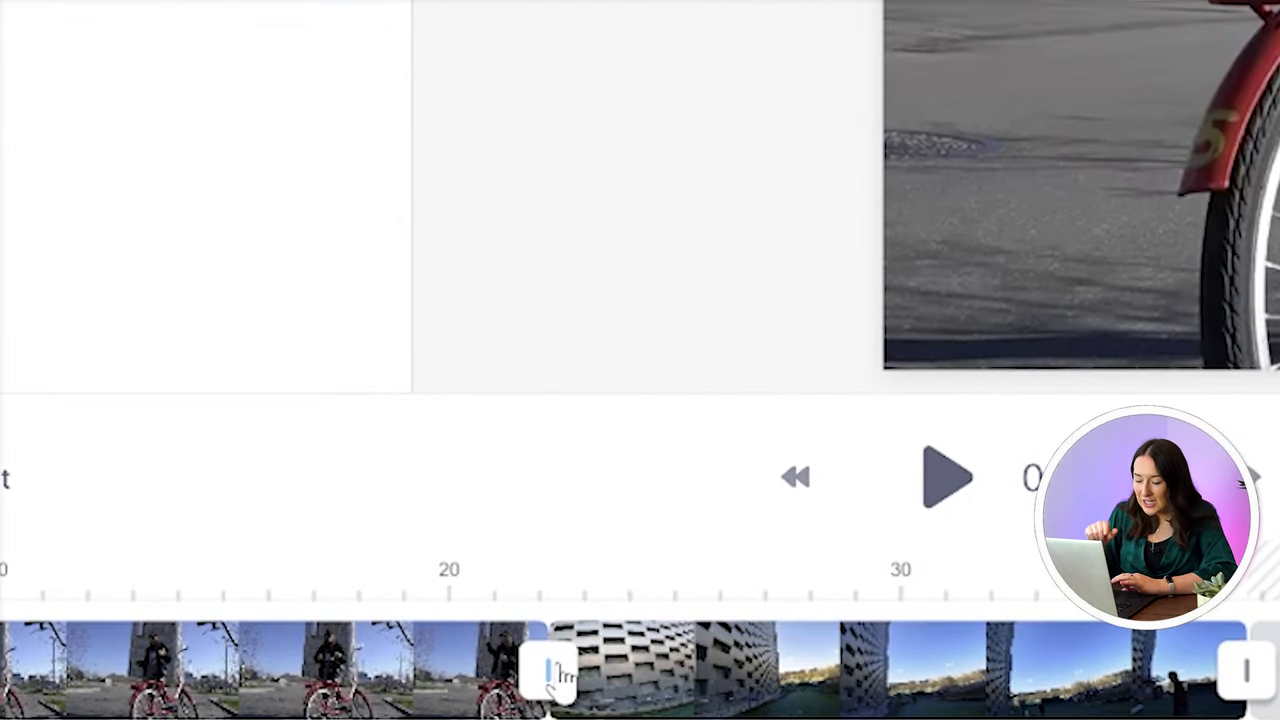
# Step: Add a transition between the two clips and play it back as a preview
pyautogui.click(560, 675)
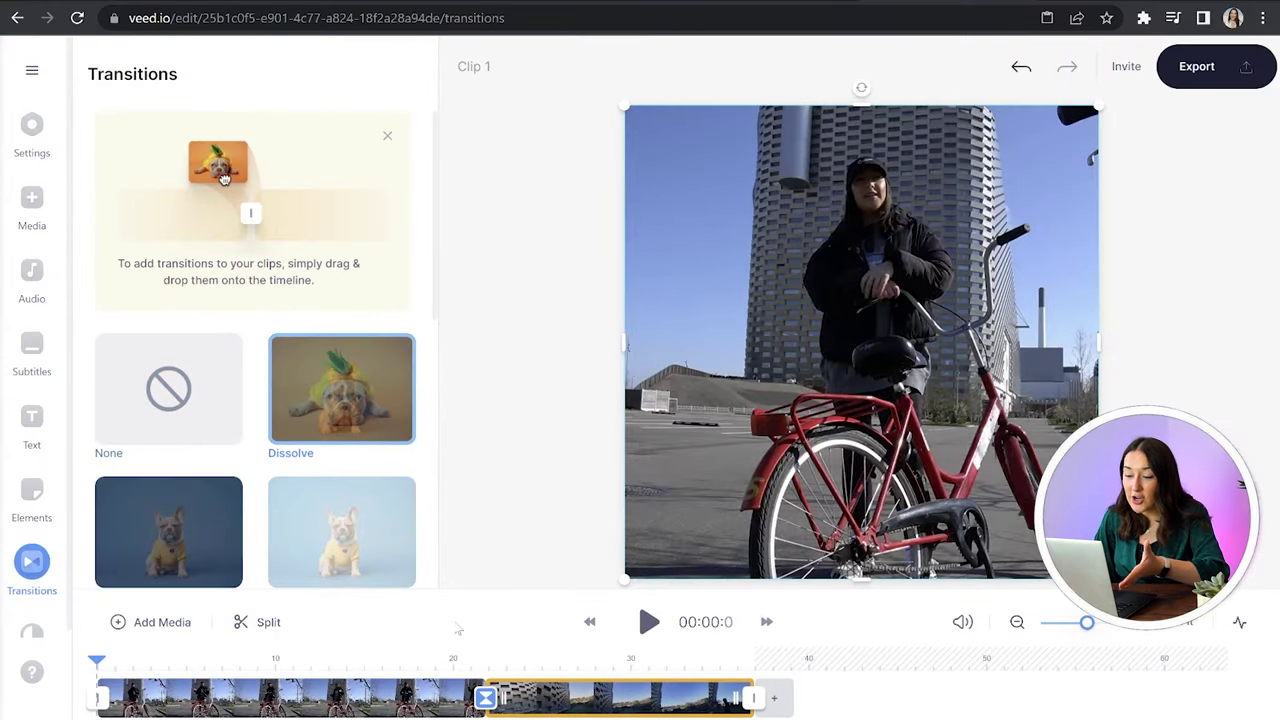
pyautogui.press('space')
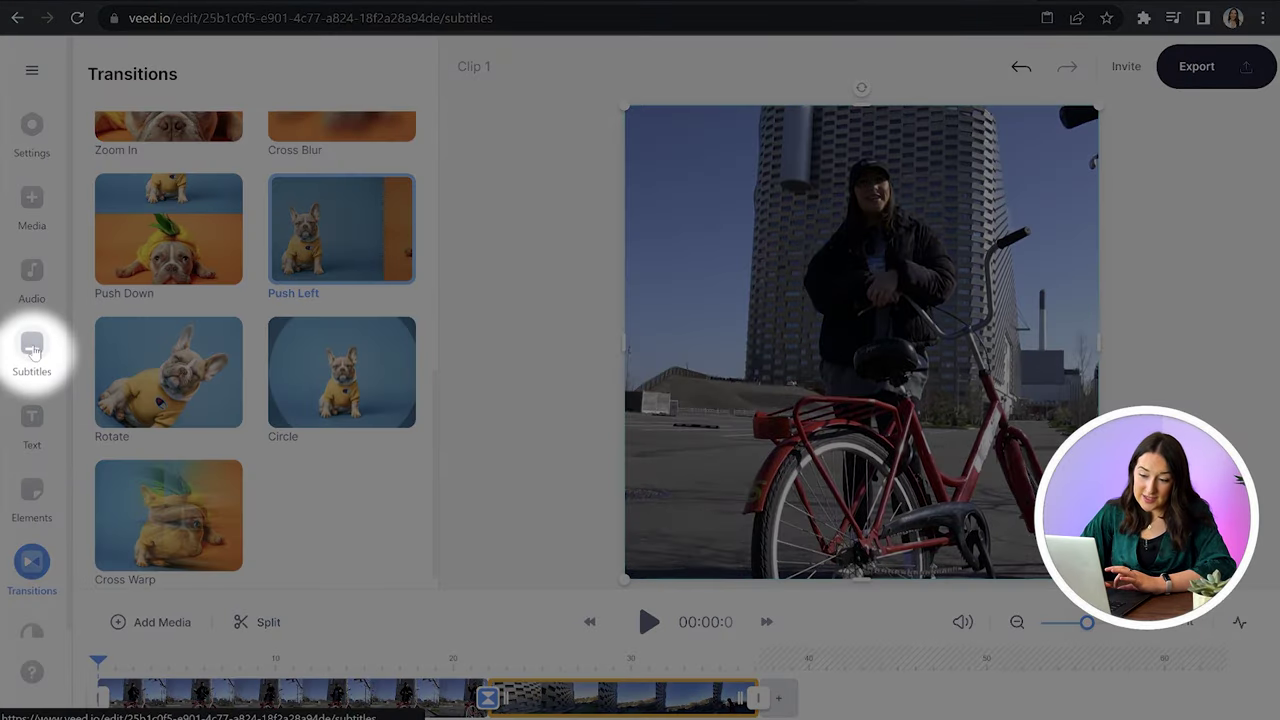
pyautogui.click(32, 347)
# Step: Auto-generate English subtitles and correct one line to read "do on holidays but"
pyautogui.click(300, 288)
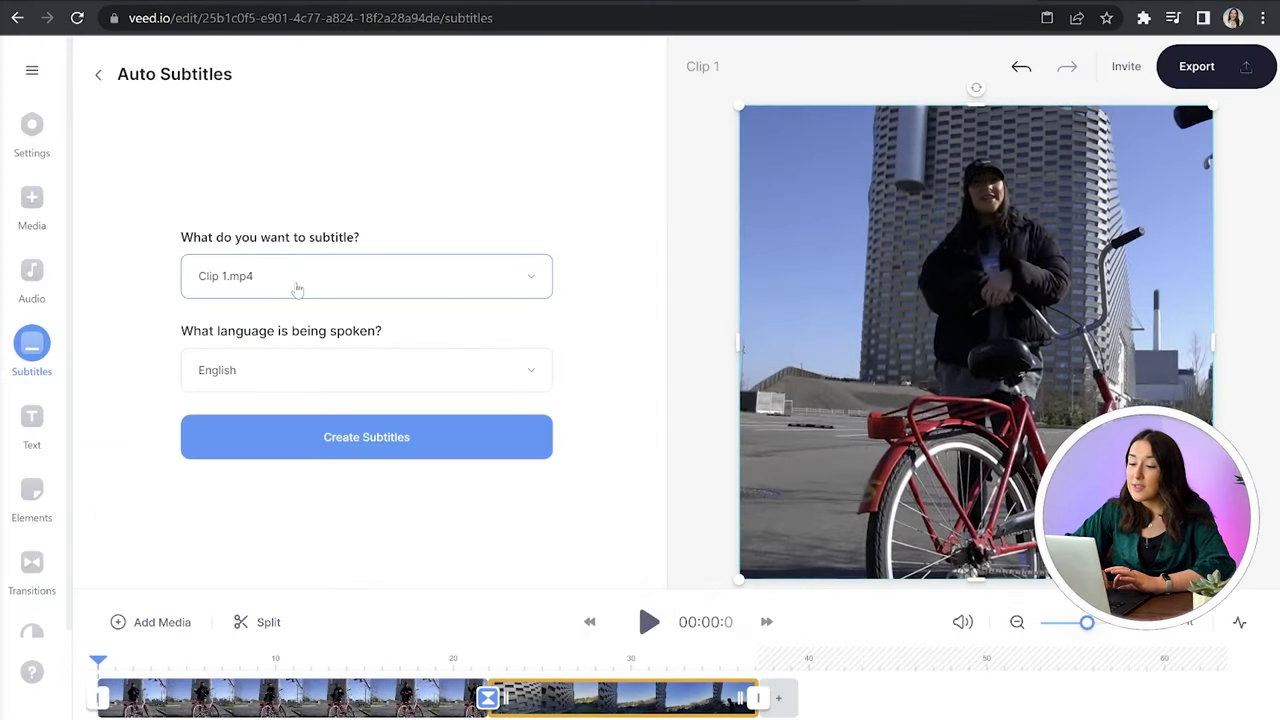
pyautogui.click(279, 441)
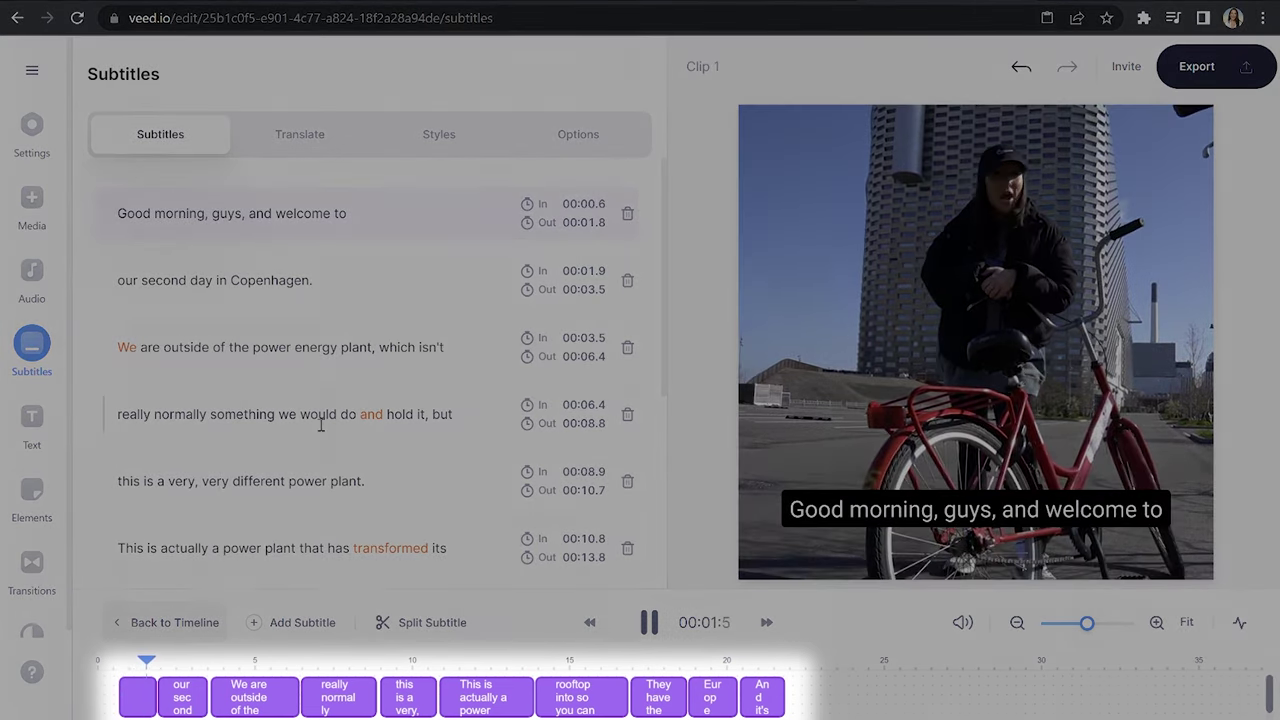
pyautogui.moveTo(370, 421)
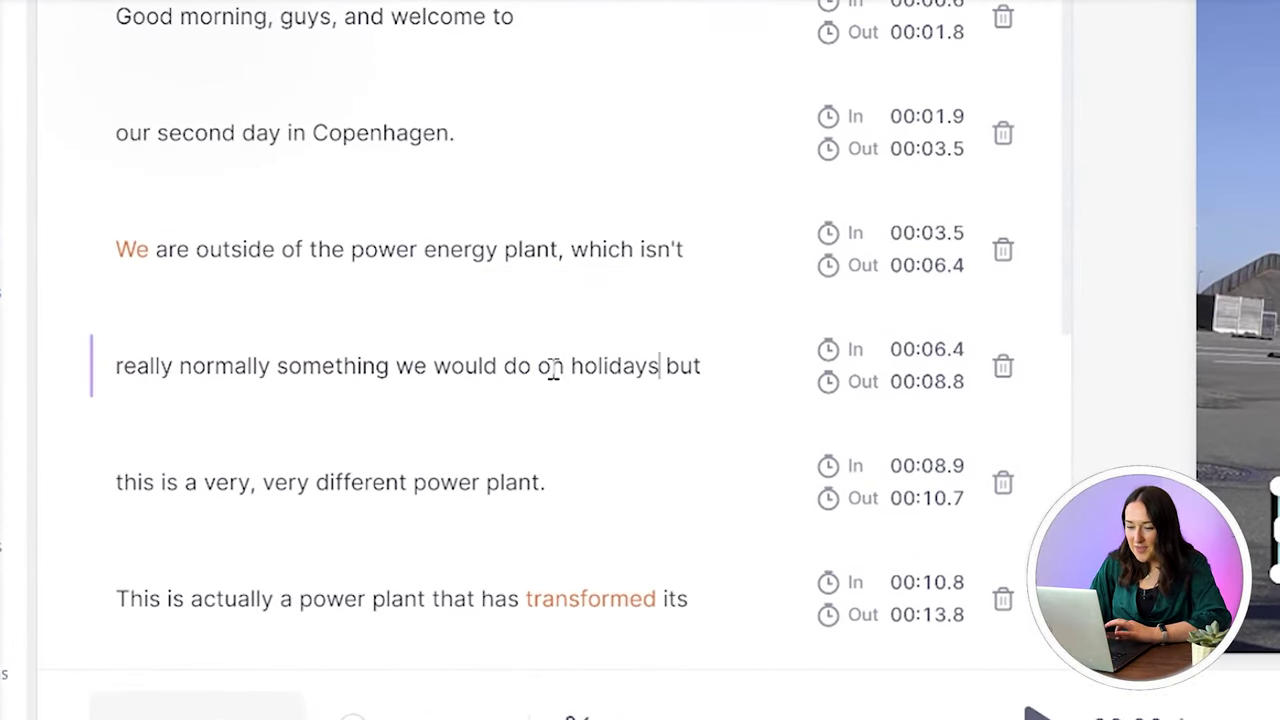
pyautogui.click(388, 678)
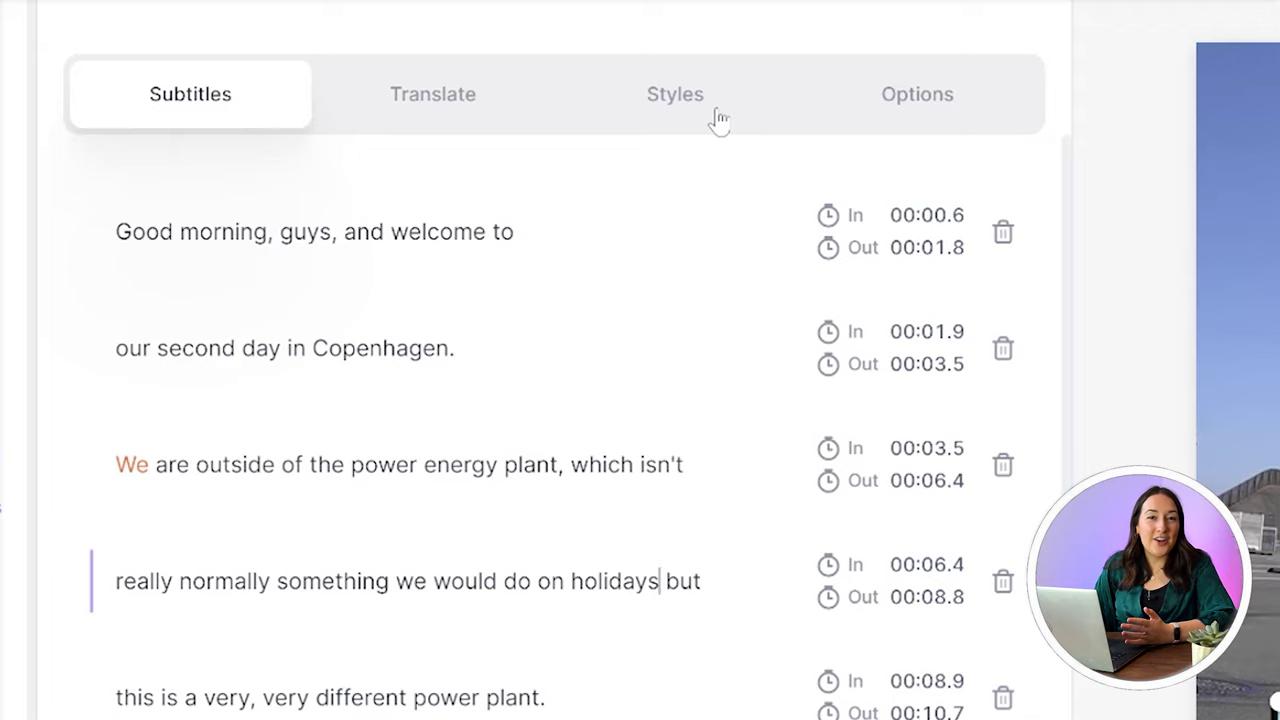
# Step: Style the subtitles in the Castoro font at 48px
pyautogui.click(718, 120)
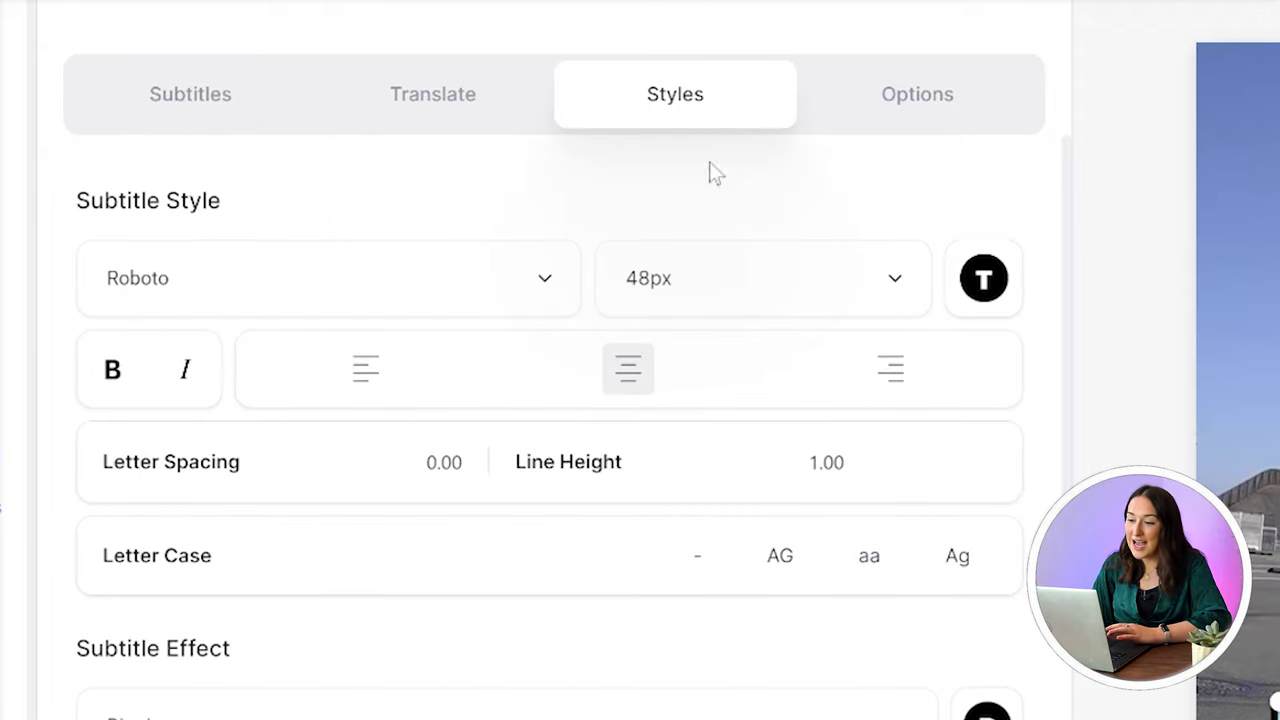
pyautogui.click(330, 278)
pyautogui.scroll(-5, 307, 715)
pyautogui.click(157, 719)
pyautogui.click(761, 278)
pyautogui.click(657, 704)
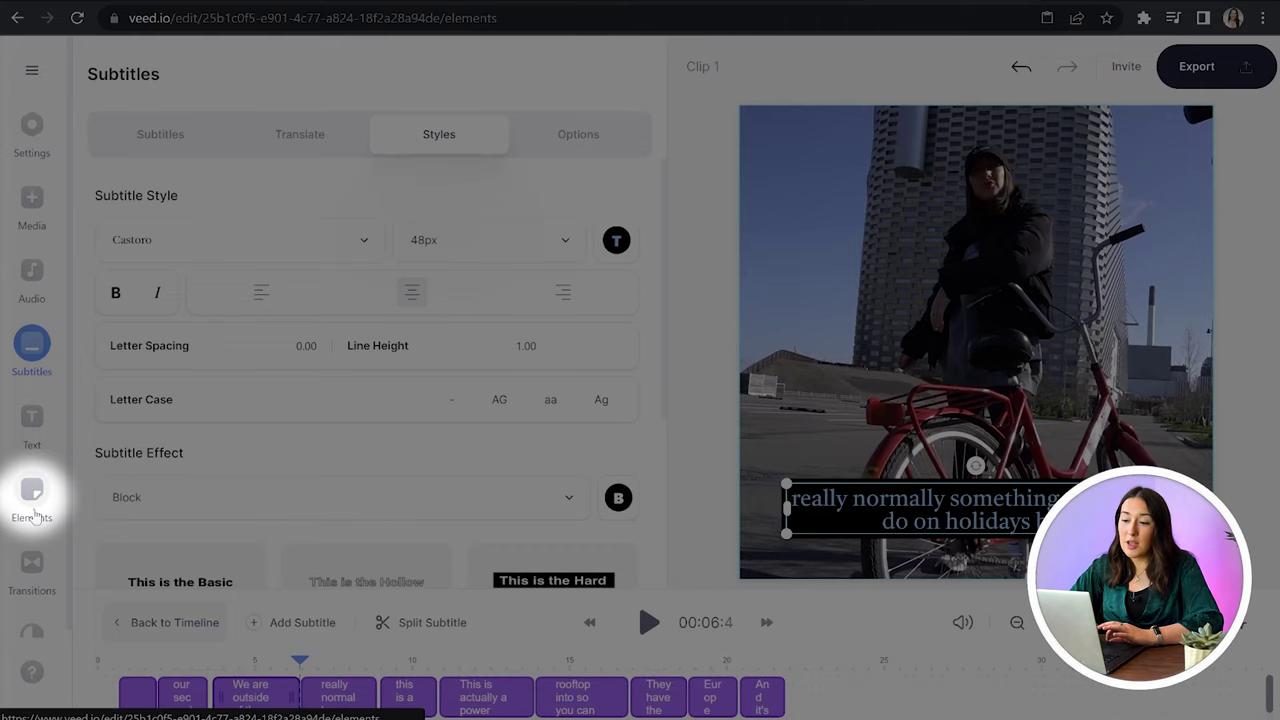
pyautogui.click(32, 505)
# Step: Add the pink-purple sound wave, place it just above the subtitles and preview it
pyautogui.scroll(-2, 183, 493)
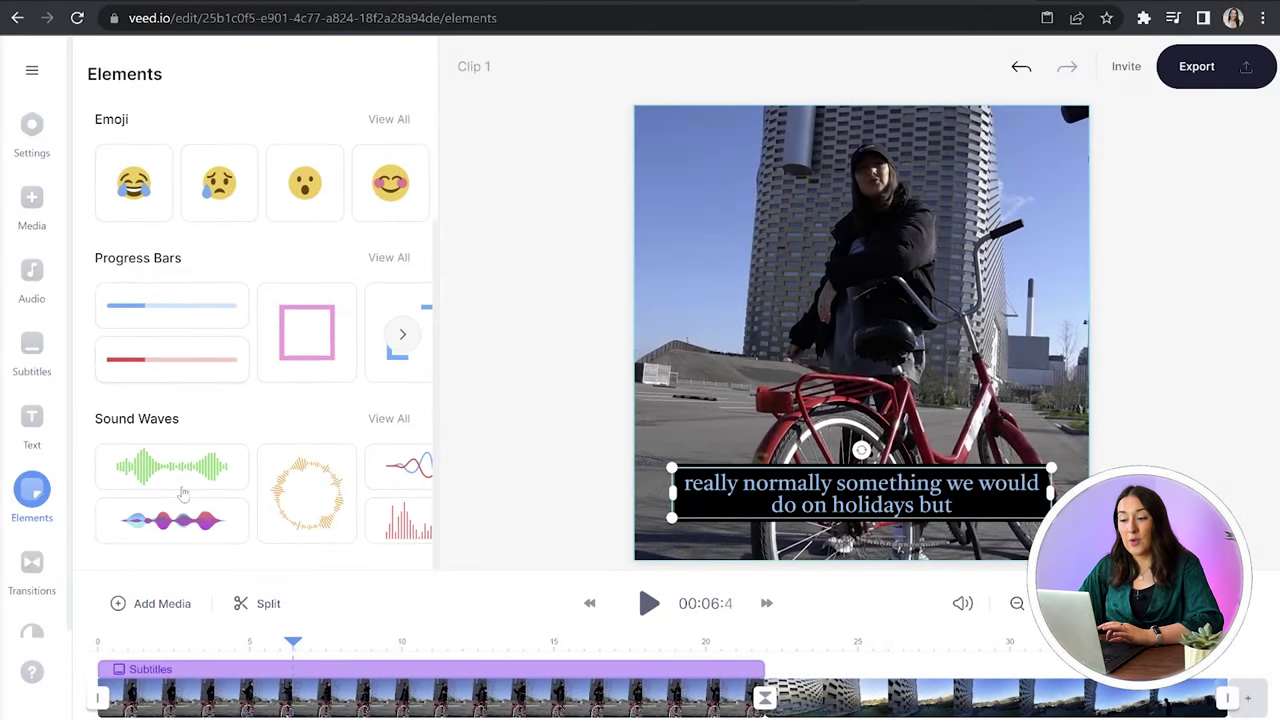
pyautogui.click(390, 418)
pyautogui.moveTo(436, 318); pyautogui.dragTo(443, 520)
pyautogui.scroll(5, 330, 350)
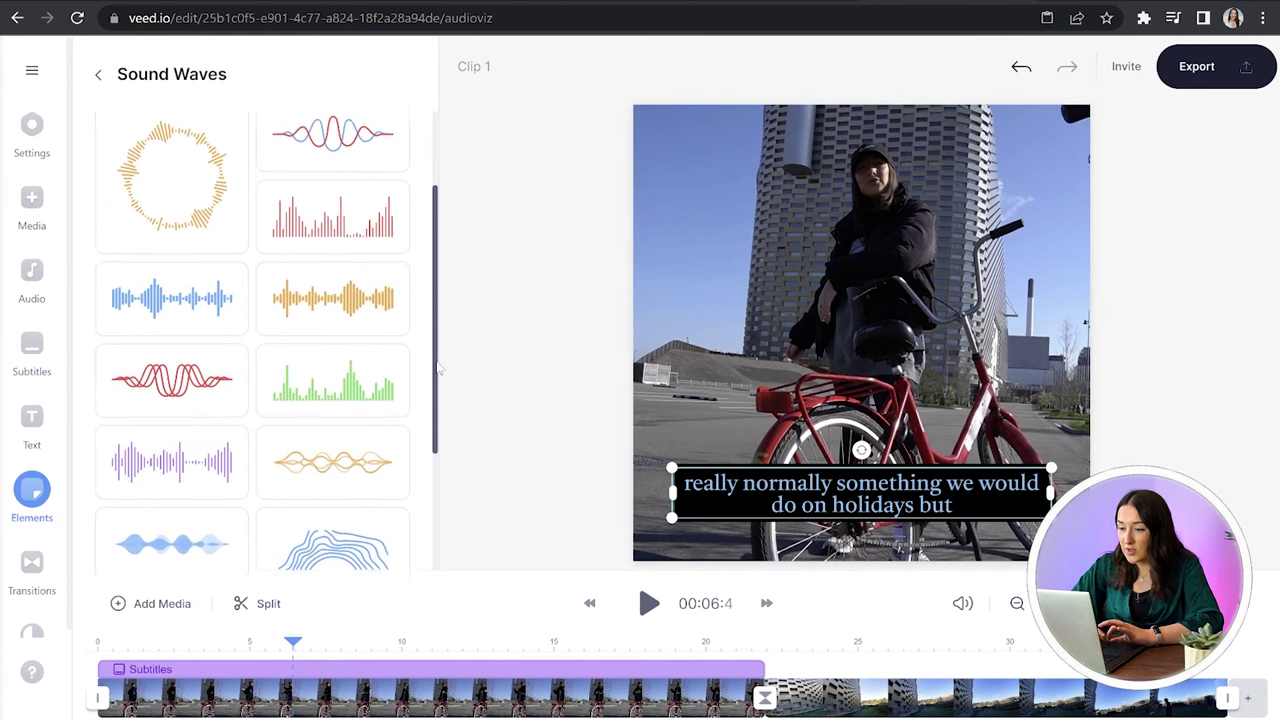
pyautogui.click(380, 187)
pyautogui.moveTo(1068, 477); pyautogui.dragTo(1068, 452)
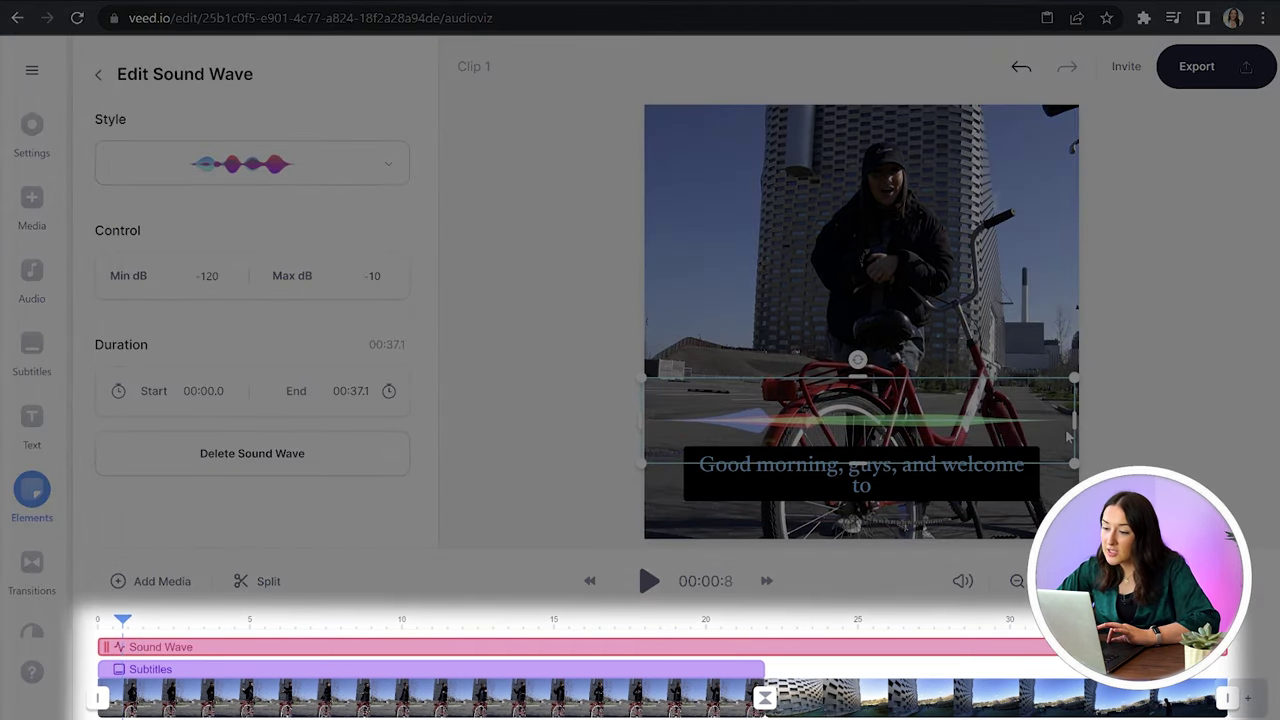
pyautogui.press('space')
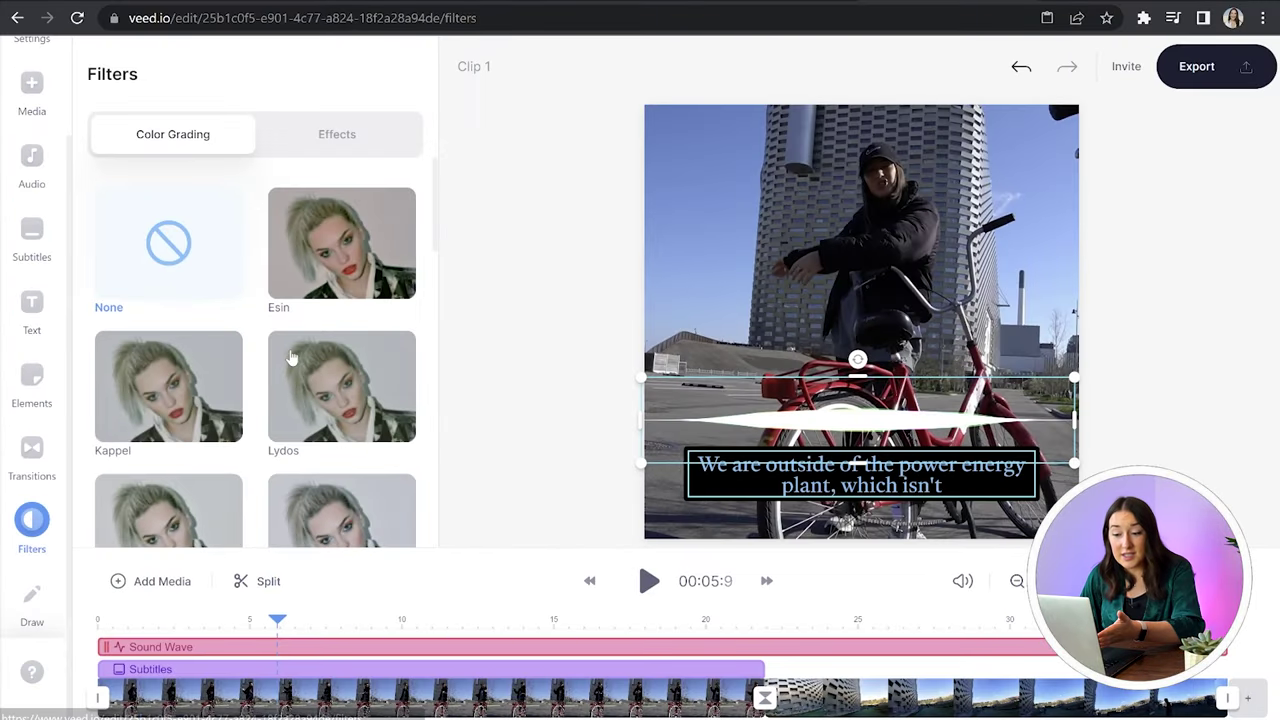
# Step: Apply the Esin colour grade, then try the VHS Overlay effect and settle on Filmic
pyautogui.click(337, 266)
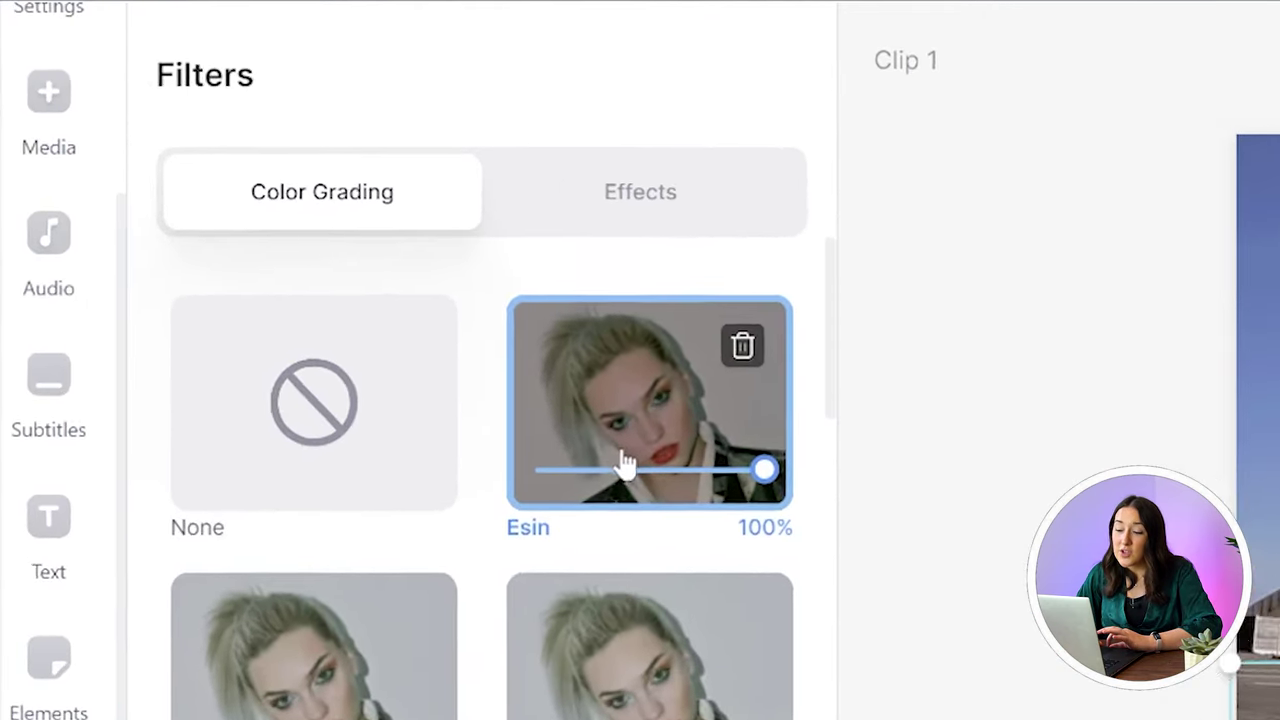
pyautogui.click(355, 128)
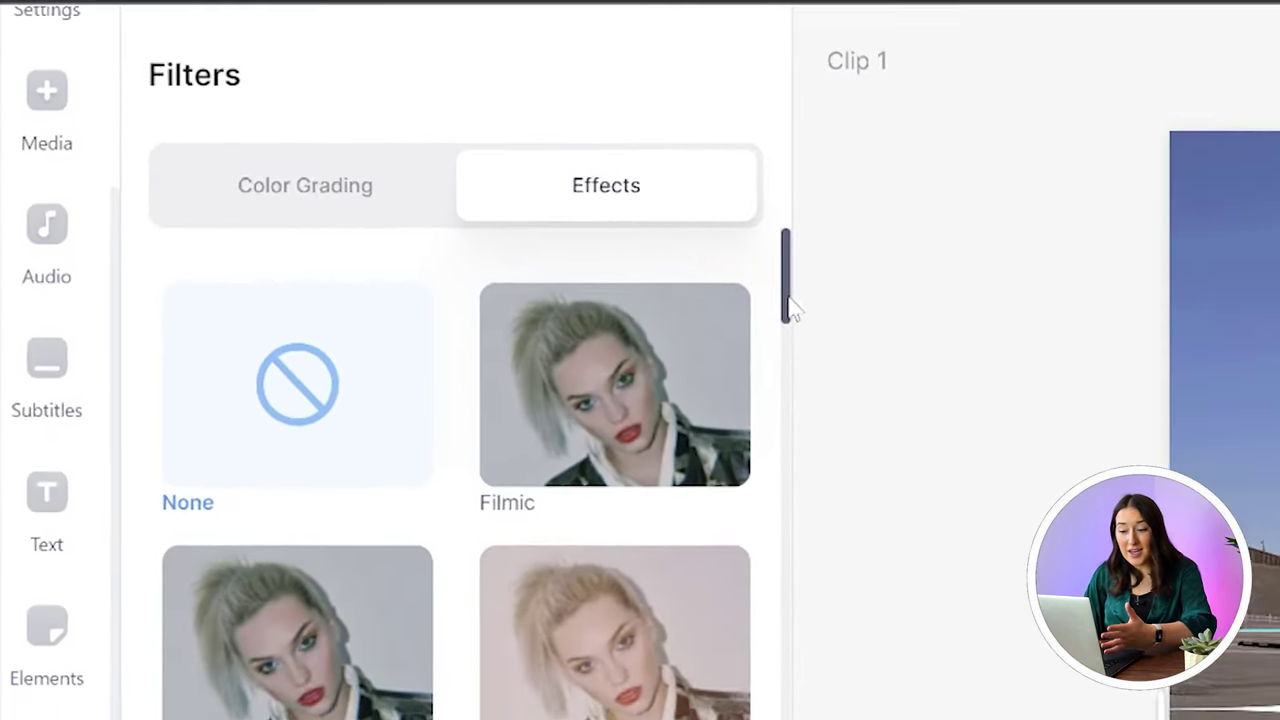
pyautogui.scroll(-5, 848, 483)
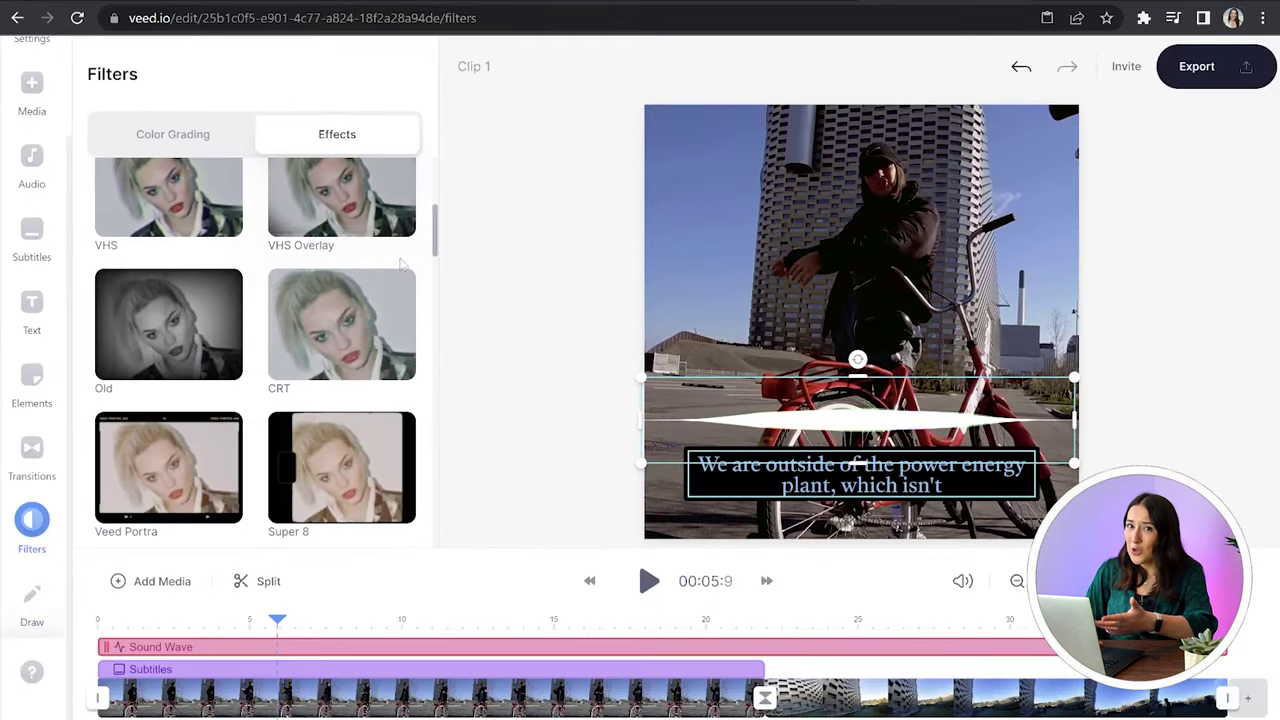
pyautogui.click(350, 222)
pyautogui.scroll(-3, 370, 325)
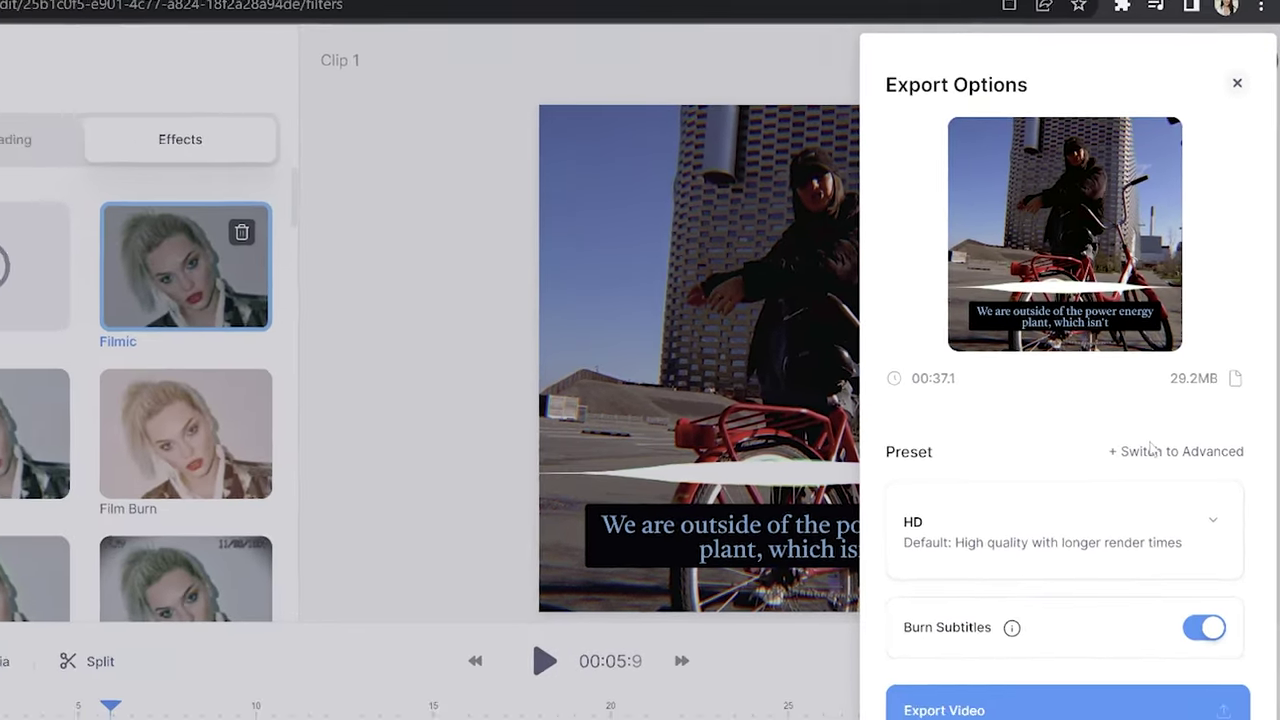
pyautogui.click(1135, 515)
# Step: Export the video with the HD preset and burned-in subtitles, then download it as MP4
pyautogui.scroll(2, 1108, 611)
pyautogui.click(1097, 580)
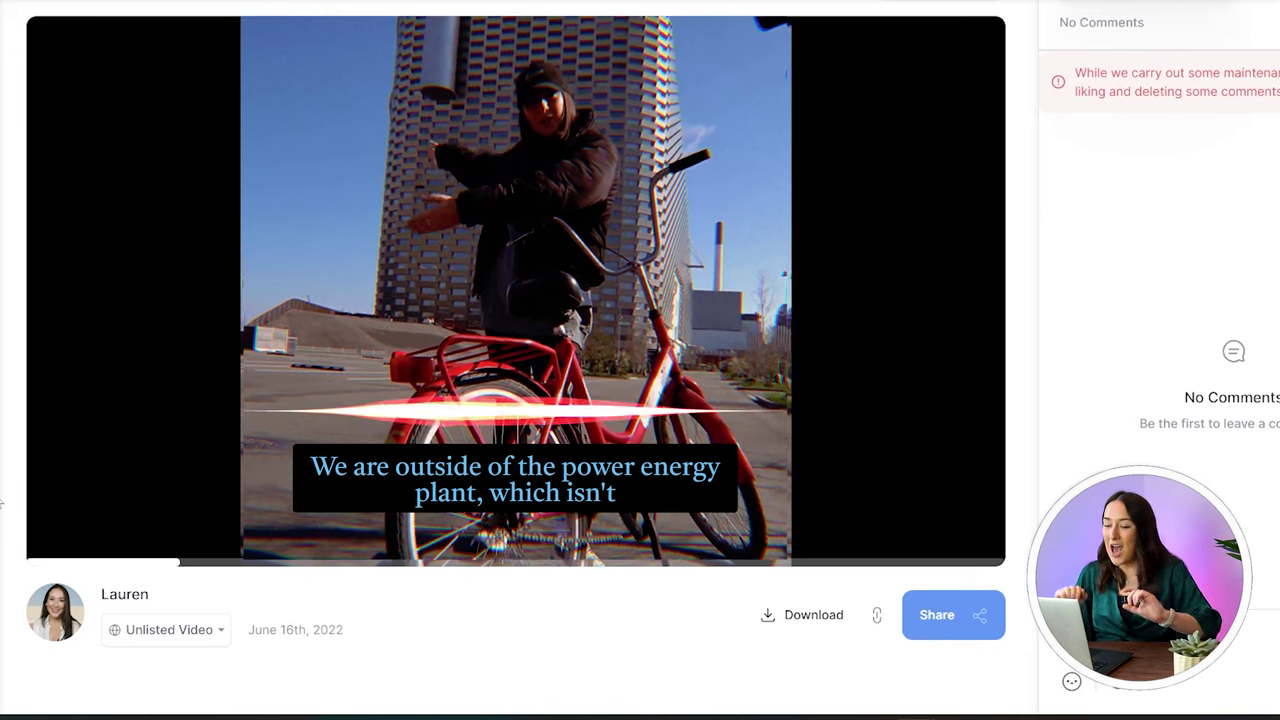
pyautogui.click(635, 528)
pyautogui.click(768, 614)
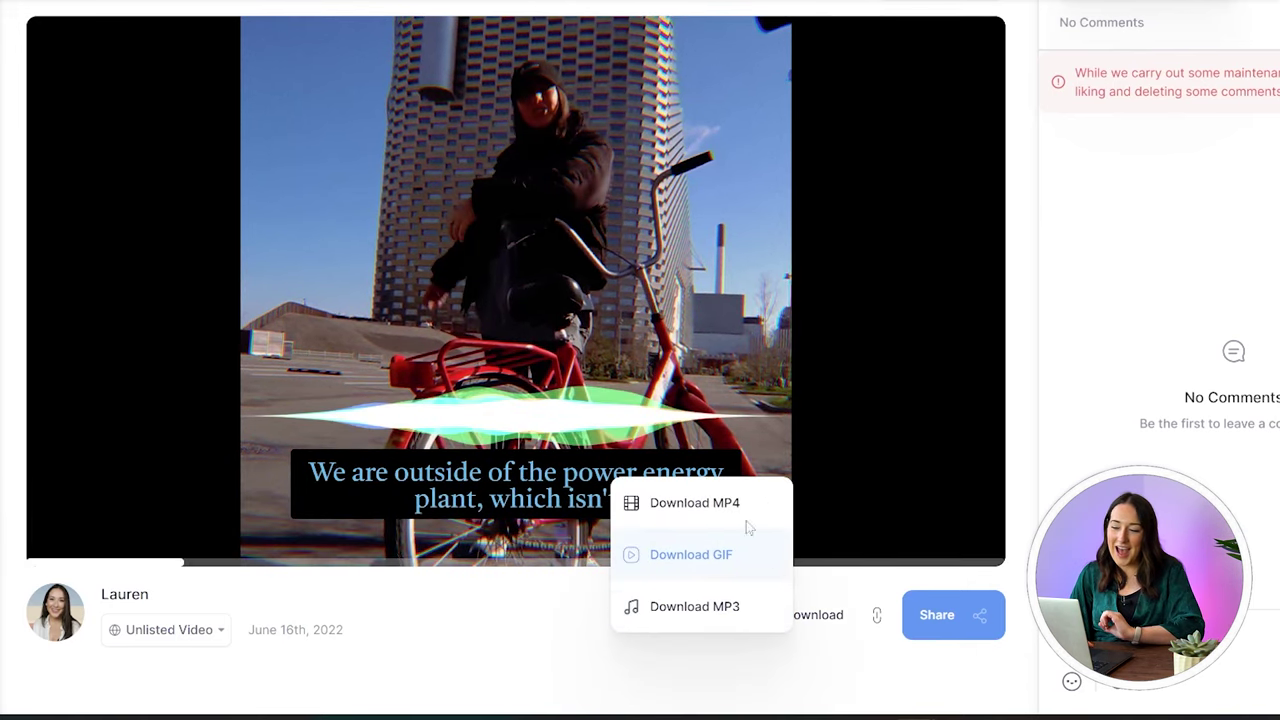